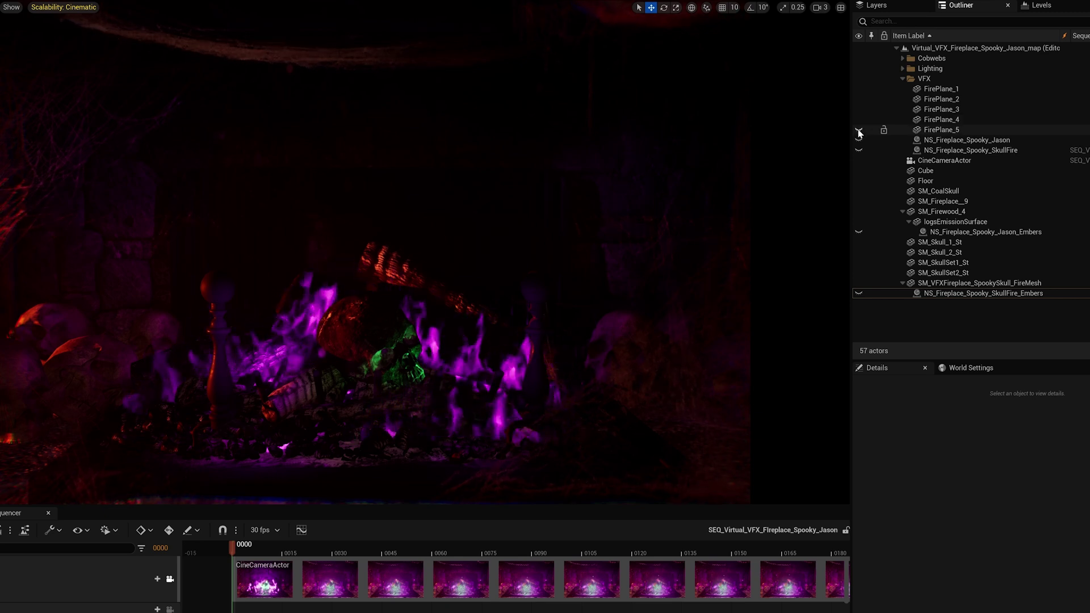
- Unhide FirePlane_5 so its purple flame card rises among the logs
left_click(858, 131)
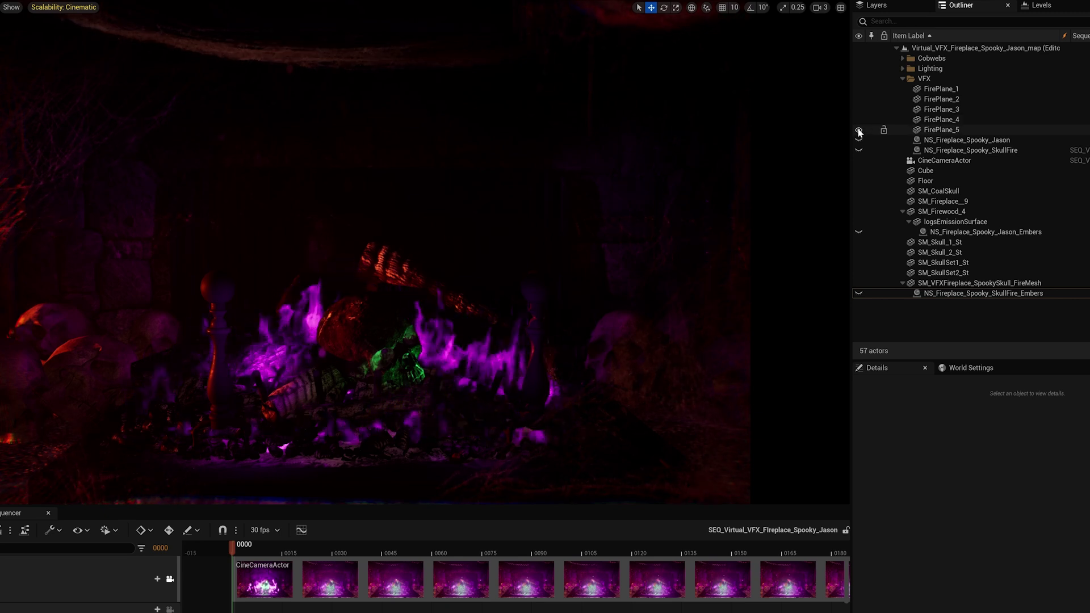
- Select the purple fire Niagara system and hide the FirePlane_1 and FirePlane_4 flame cards
left_click(992, 141)
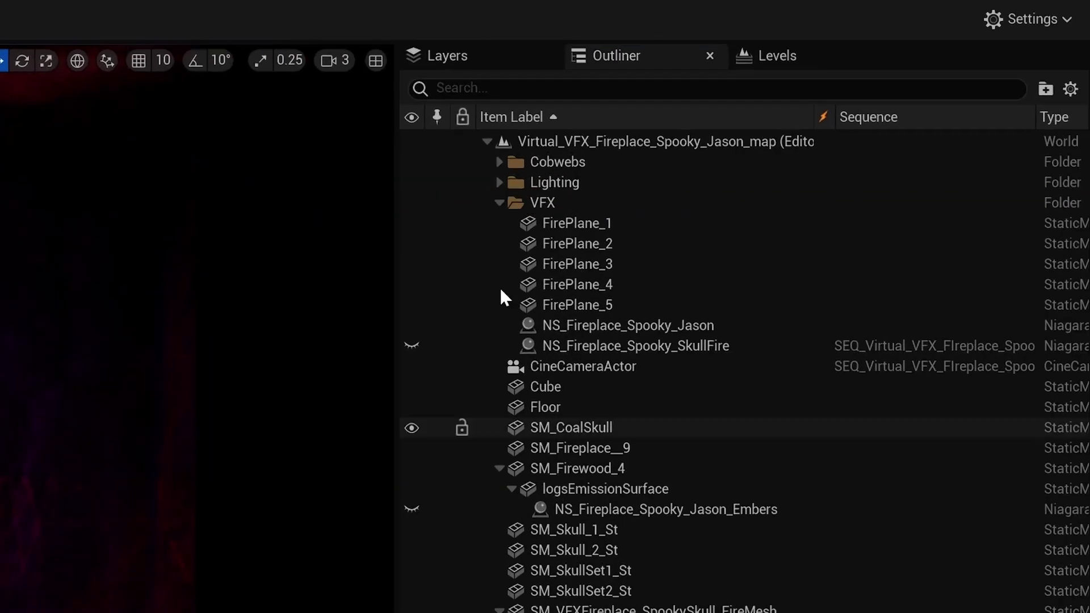
left_click(411, 224)
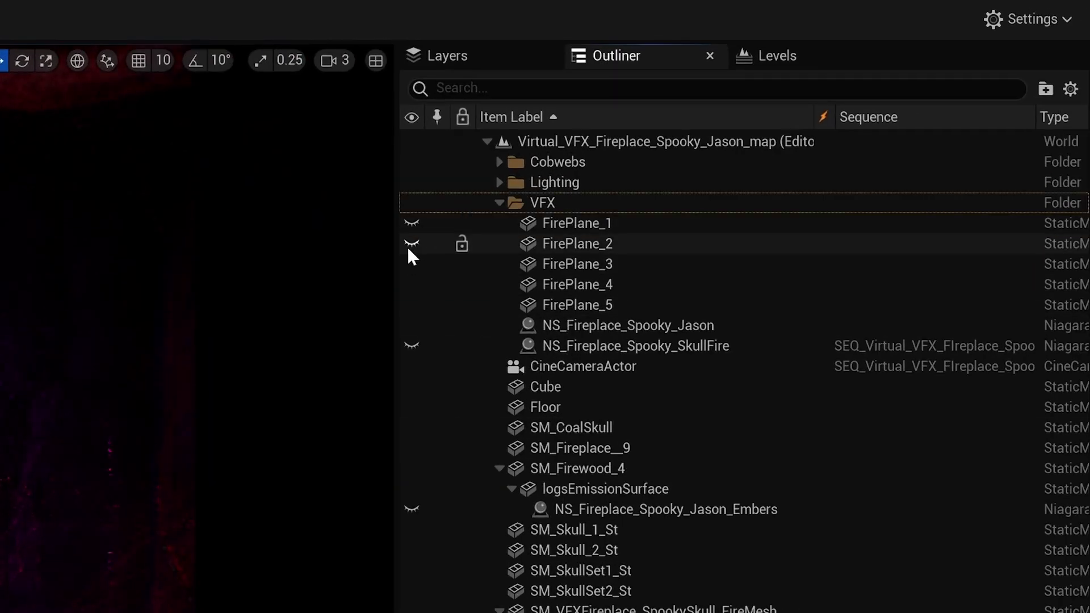
left_click(411, 286)
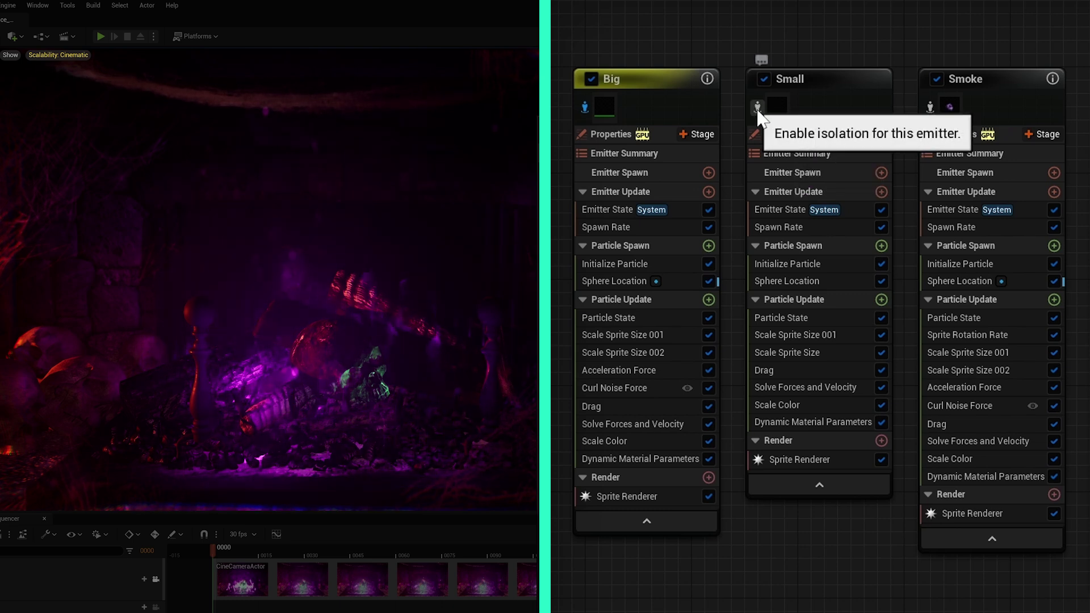
- Isolate the purple fire's Small emitter, then switch isolation to the Smoke emitter
left_click(757, 107)
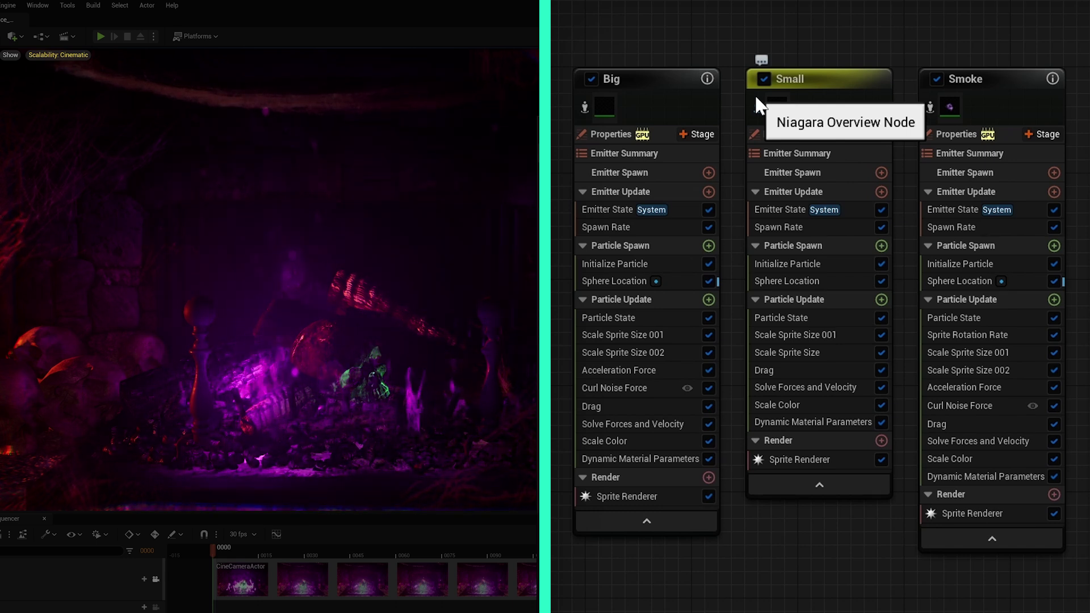
right_click_drag(998, 32, 804, 43)
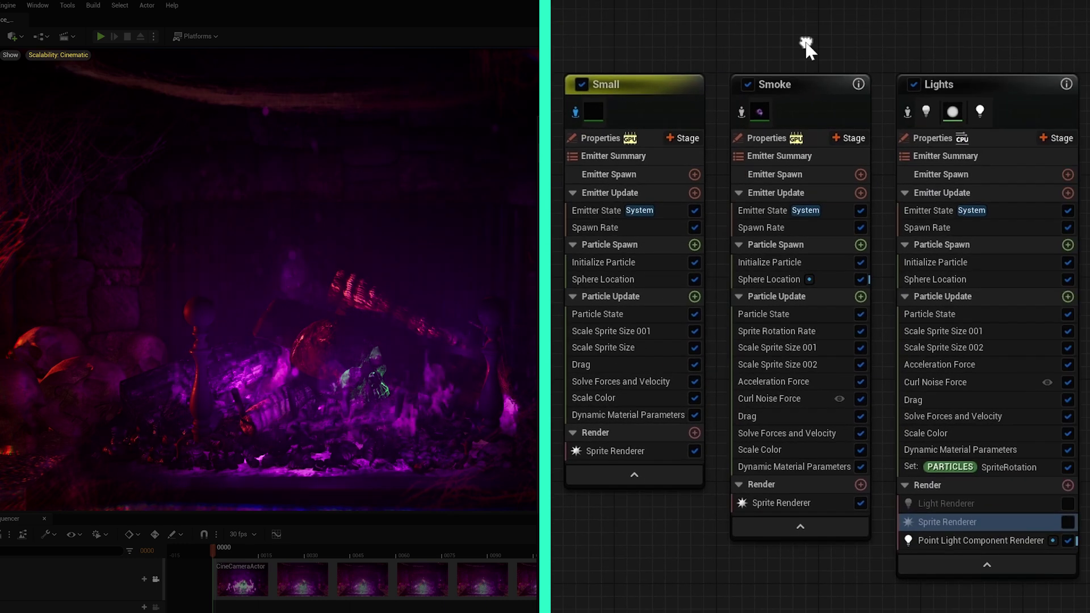
left_click(741, 112)
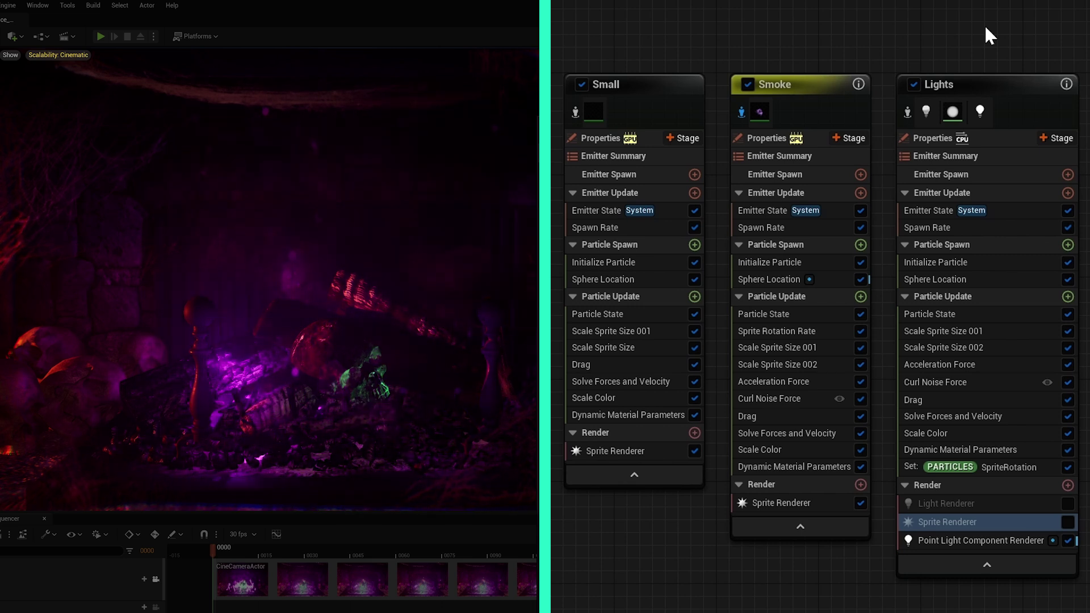
- Isolate the Lights emitter and show its Point Light Component Renderer settings
left_click(907, 113)
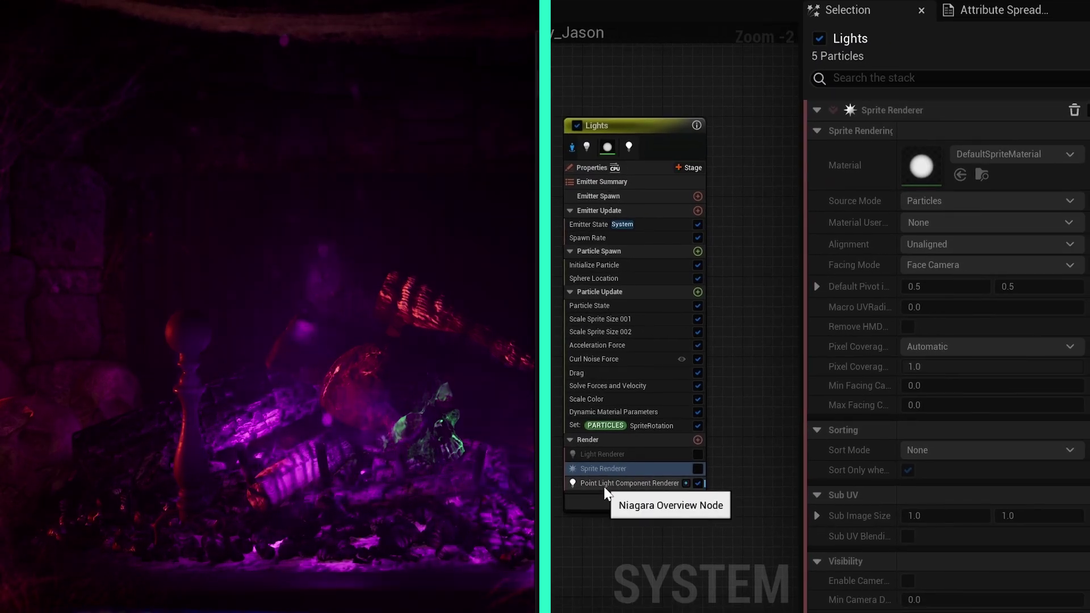
left_click(606, 484)
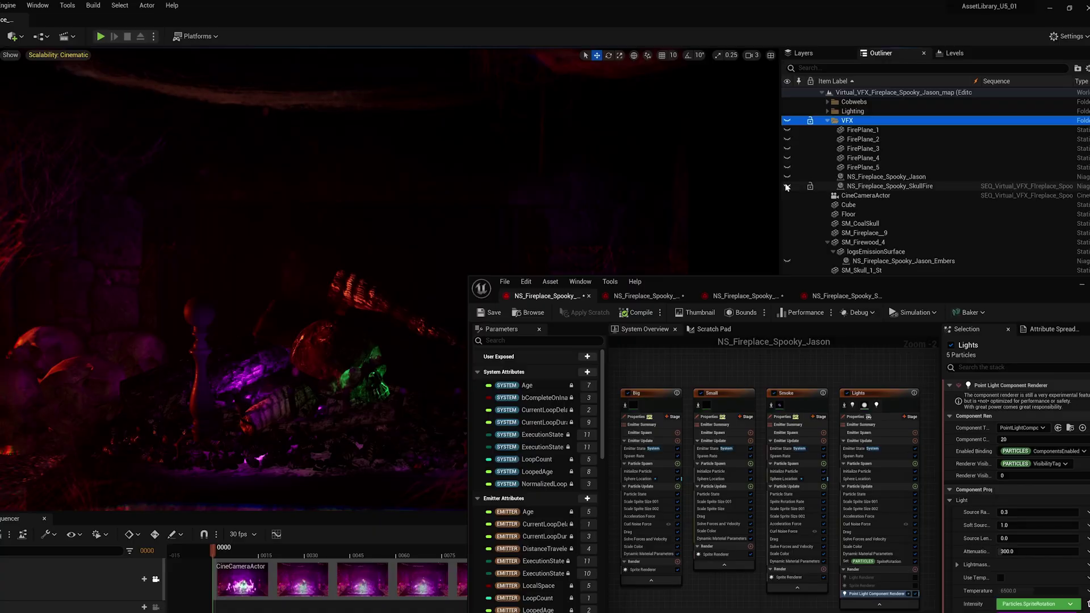
- Orbit the SkullFire flame mesh, then return to the NS_Fireplace_Spooky_SkullFire system
left_click(676, 375)
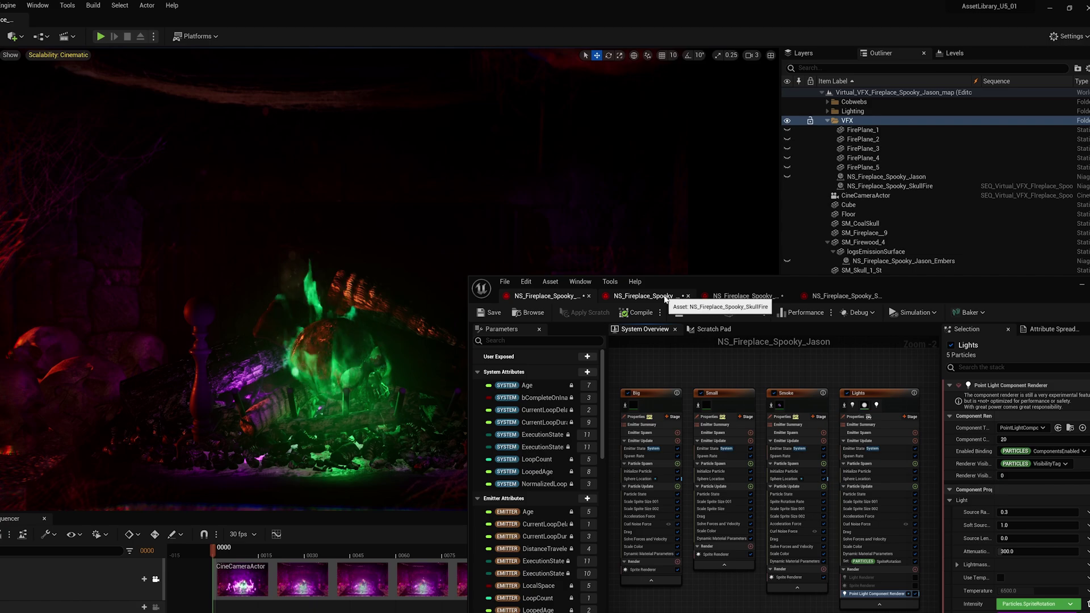
left_click(665, 298)
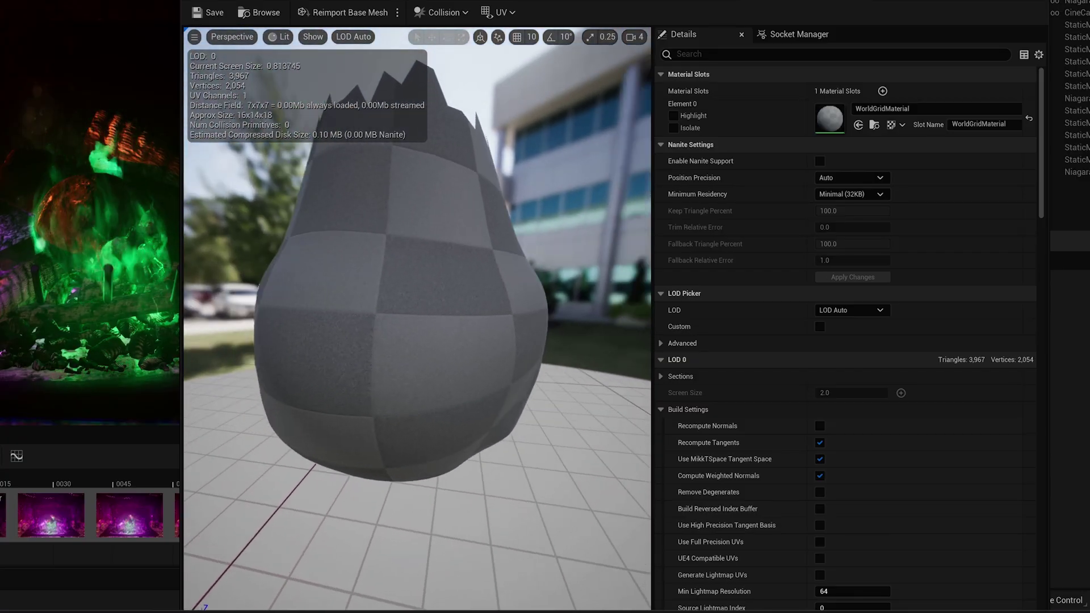
left_click_drag(417, 318, 446, 322)
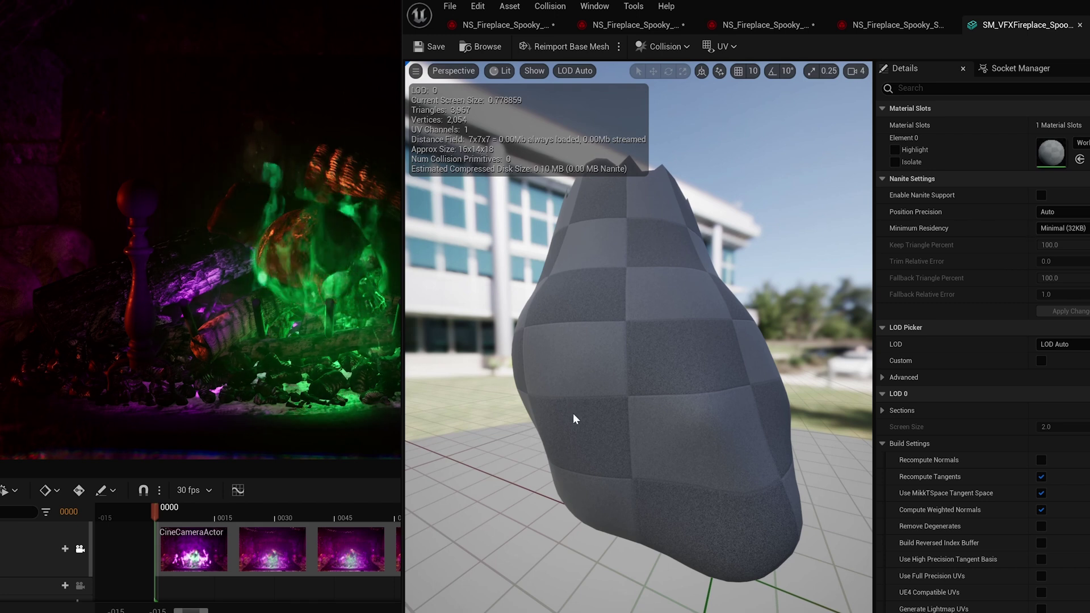
left_click(747, 25)
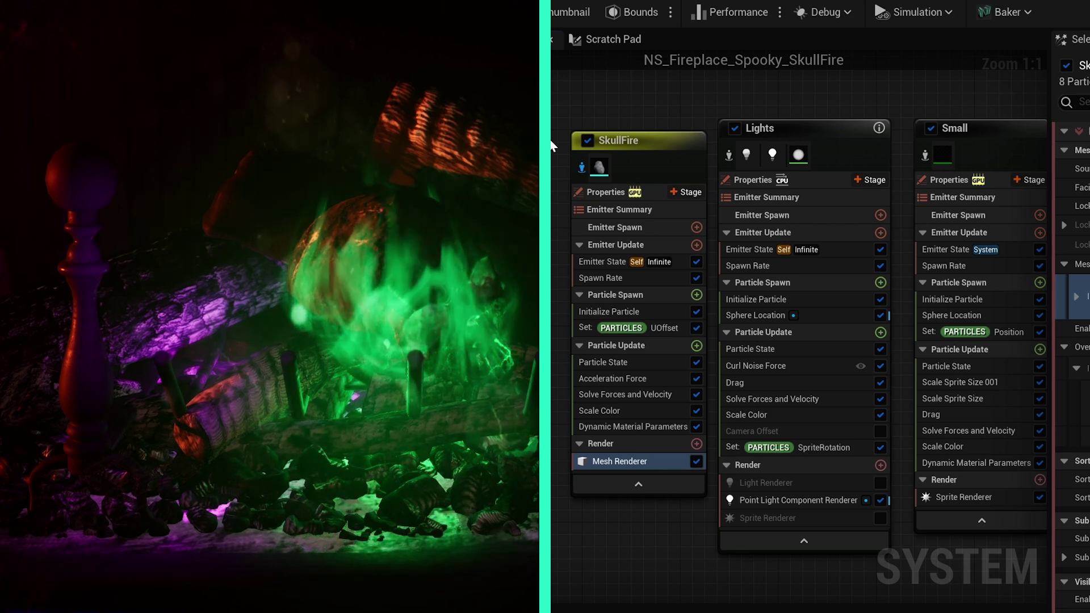
- Isolate the skull fire's Lights, SkullFire and Small emitters in turn, ending on Small
left_click(723, 156)
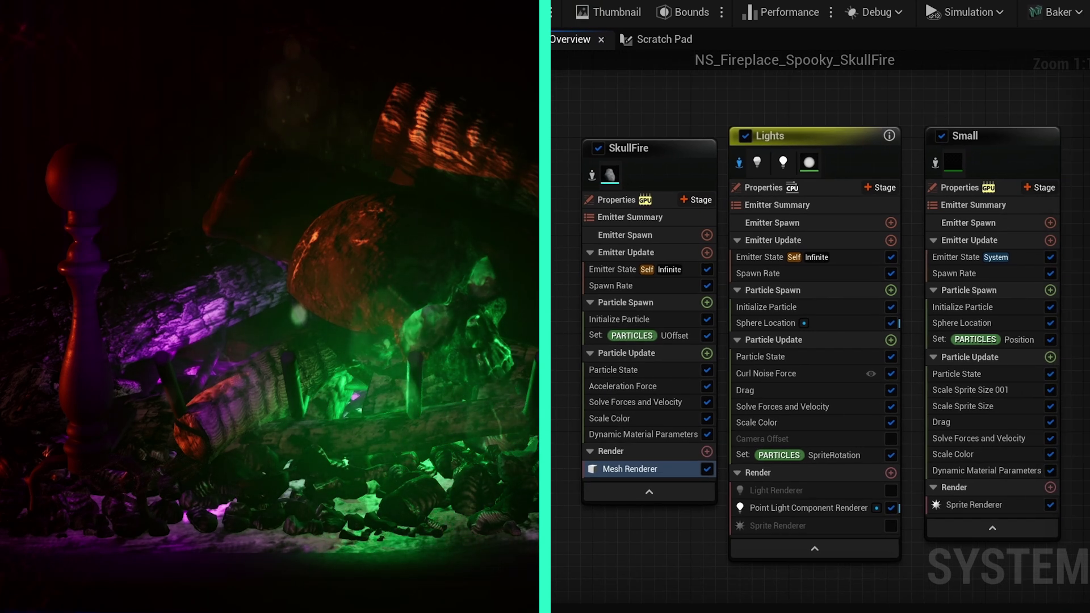
left_click(588, 177)
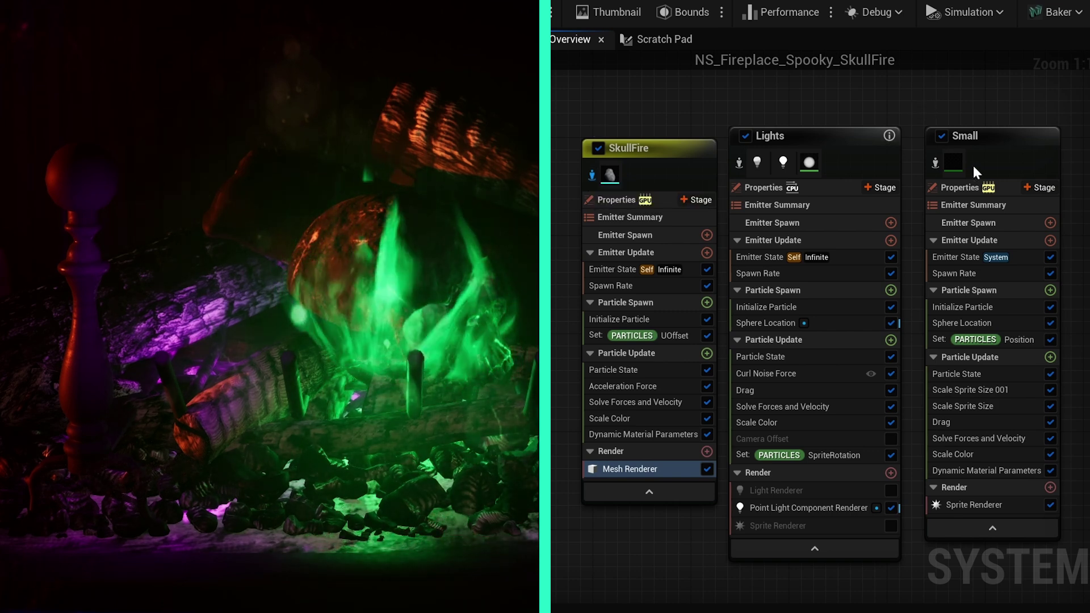
left_click(931, 163)
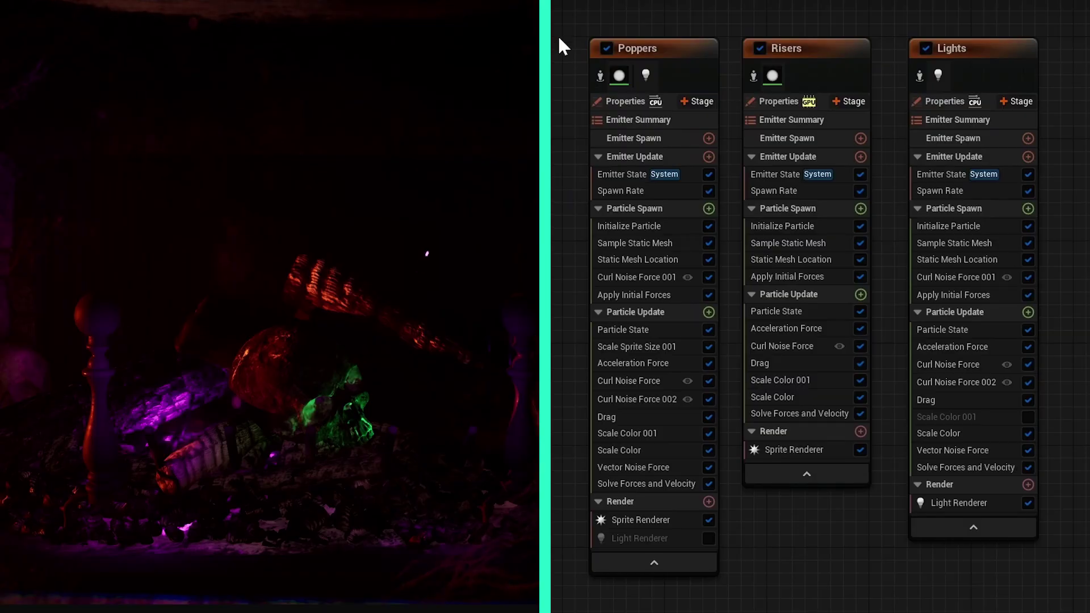
- Isolate the Poppers ember emitter and select its Sample Static Mesh module
left_click(596, 80)
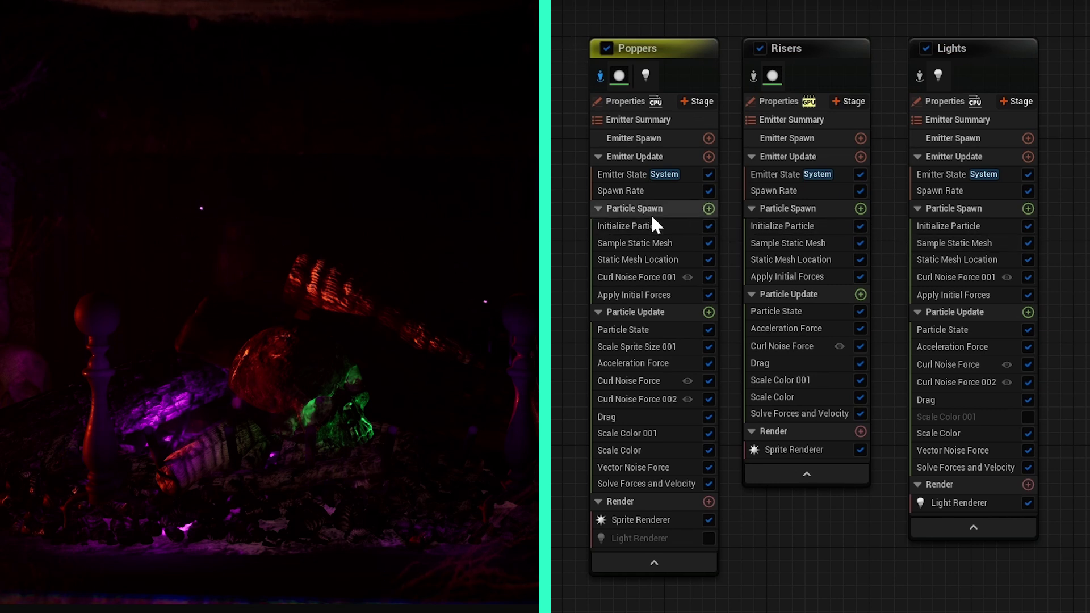
left_click(660, 242)
right_click_drag(660, 243, 679, 243)
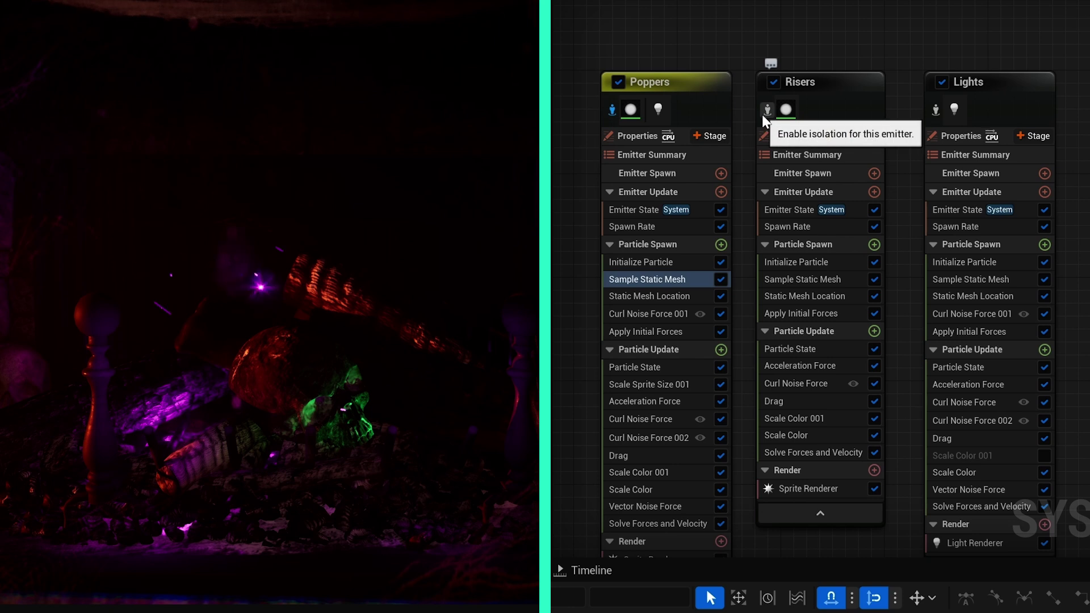
- Isolate the Risers, then Lights ember emitters, then turn isolation off for all
left_click(782, 110)
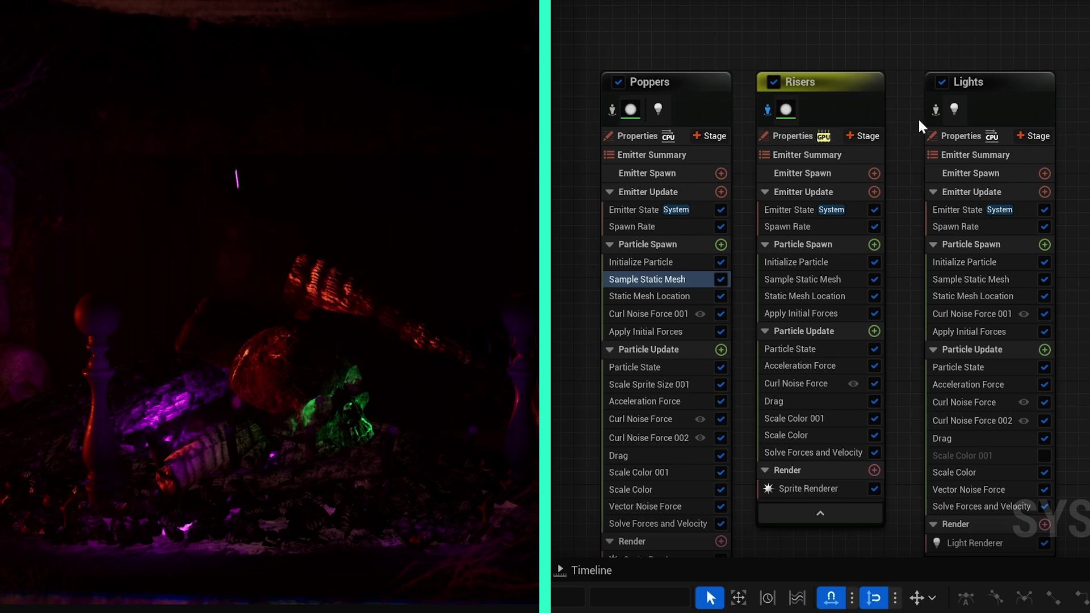
left_click(934, 110)
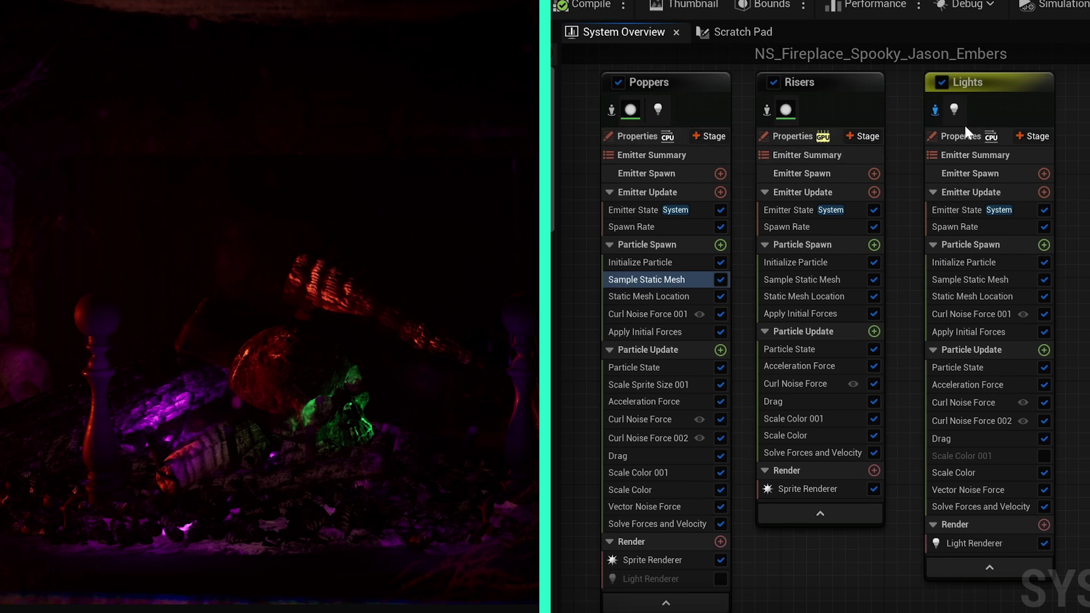
left_click(935, 110)
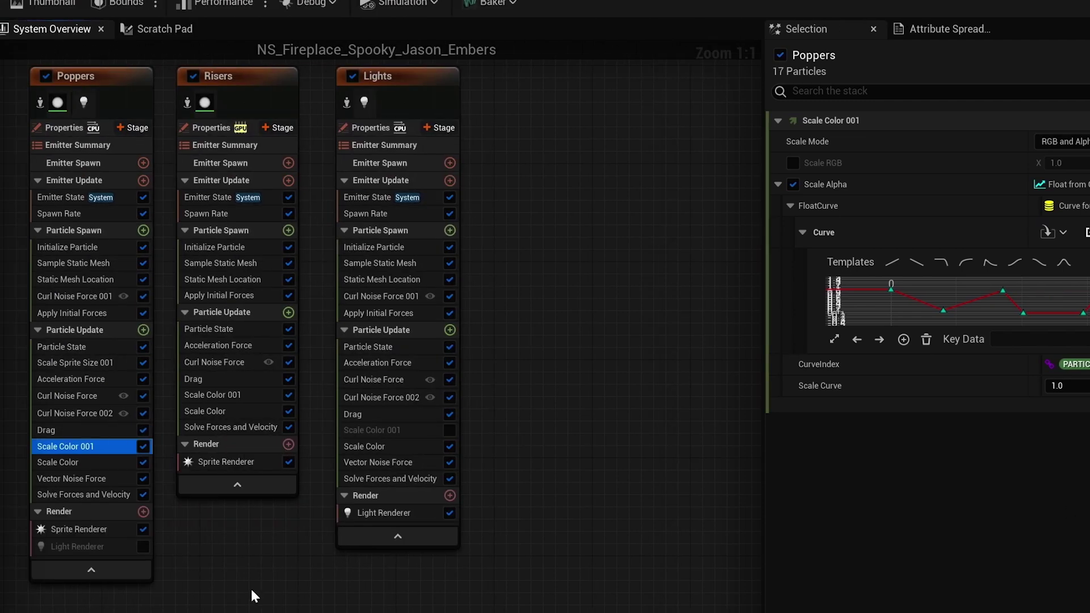
- Select the Poppers emitter's Scale Sprite Size 001 module to view its curve
left_click(99, 363)
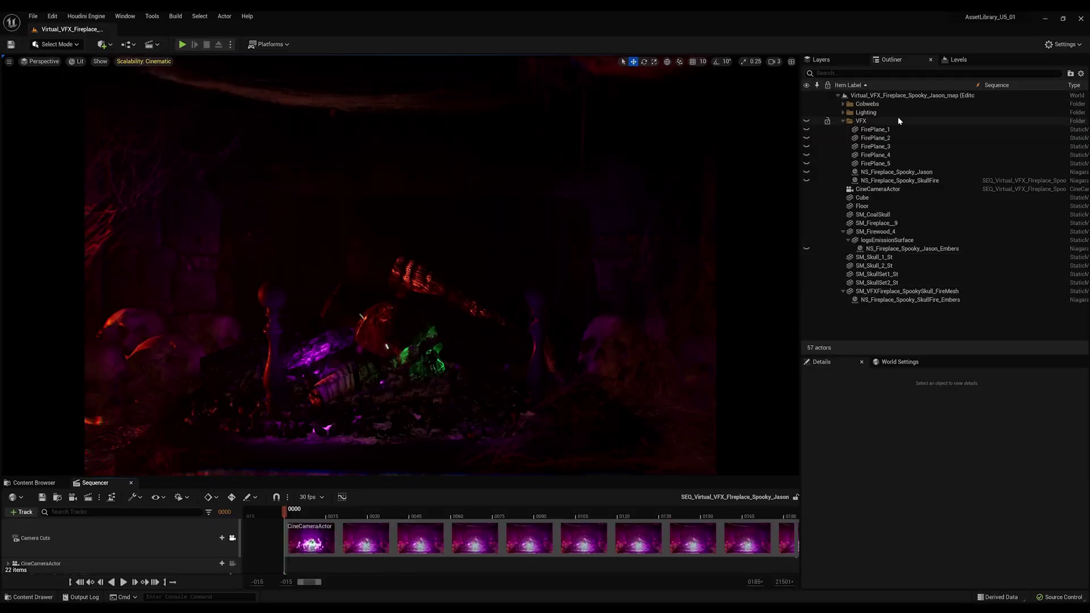
- Select the PostProcessVolume under Lighting and show only its modified properties
left_click(887, 73)
left_click(843, 112)
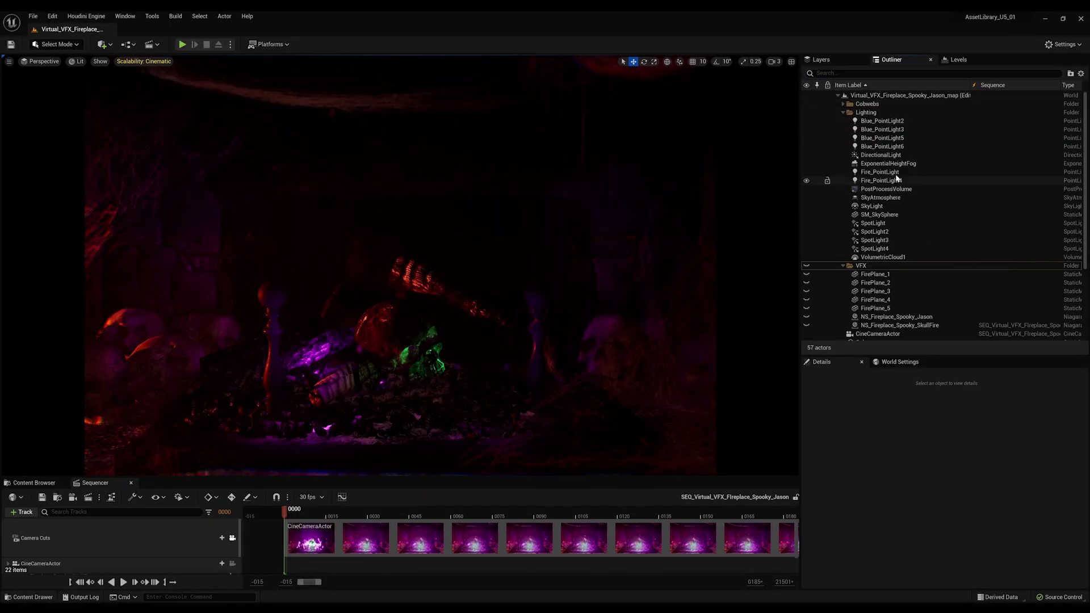
left_click(885, 189)
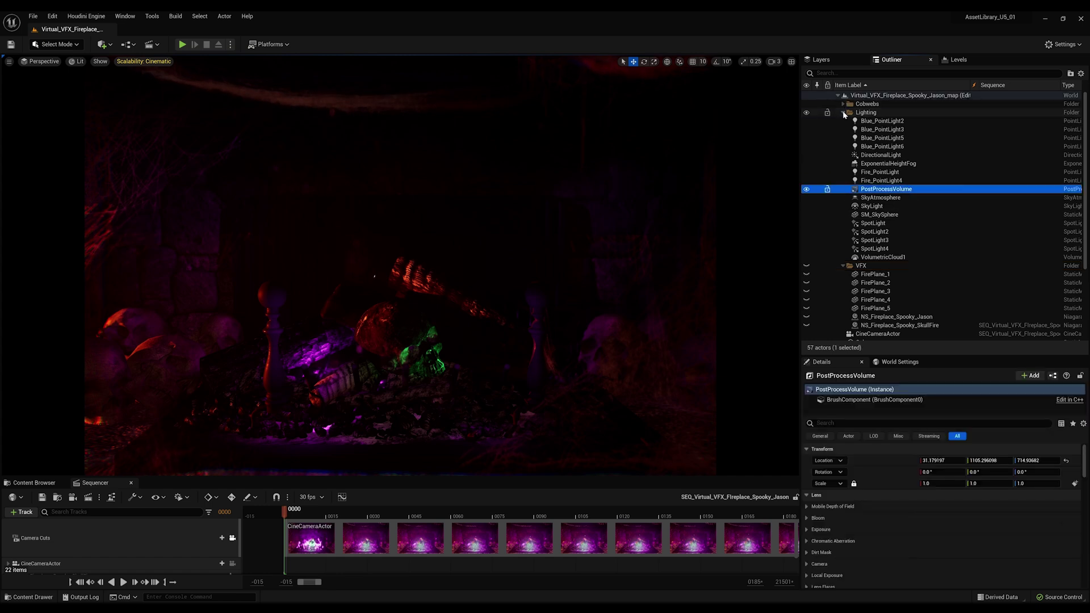
left_click(843, 113)
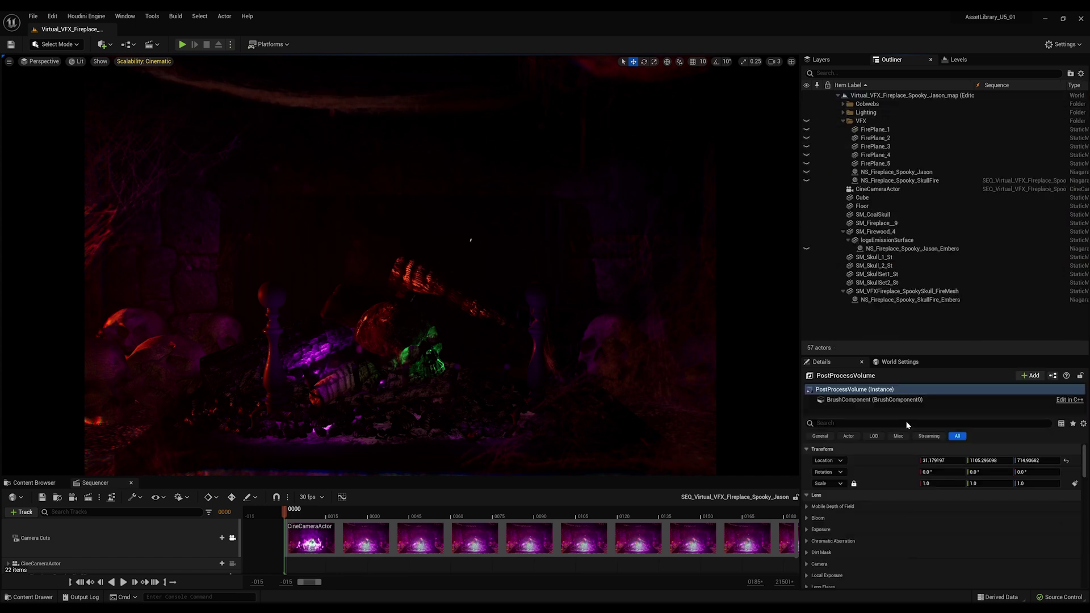
left_click(1083, 423)
left_click(1010, 433)
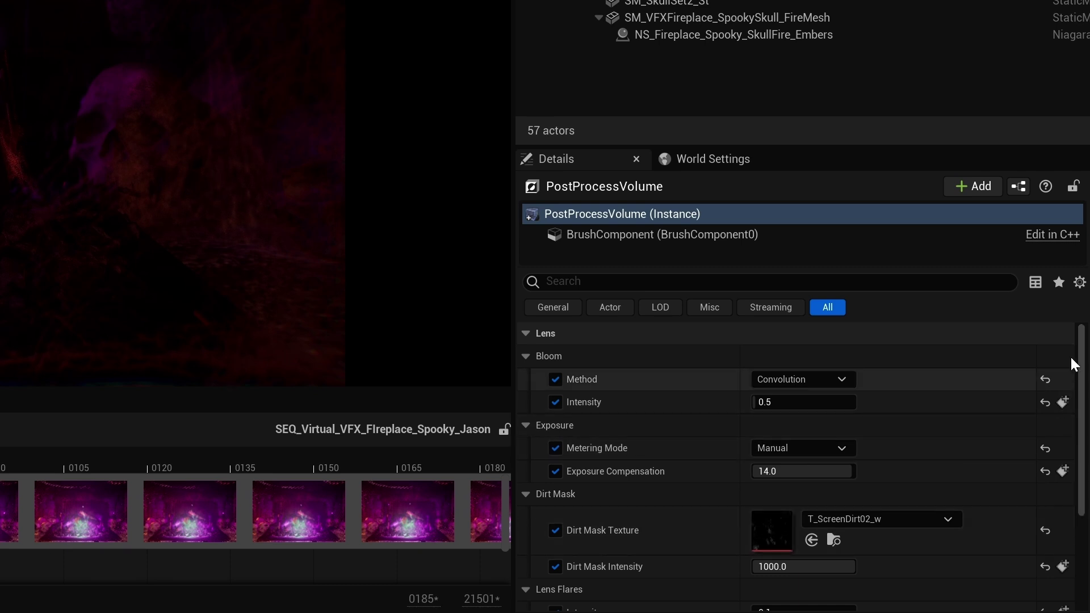
- Review the lens flare values (intensity 0.1, bokeh size 10.0, threshold 40.0) and vignette 0.586667
left_click_drag(1082, 347, 1085, 412)
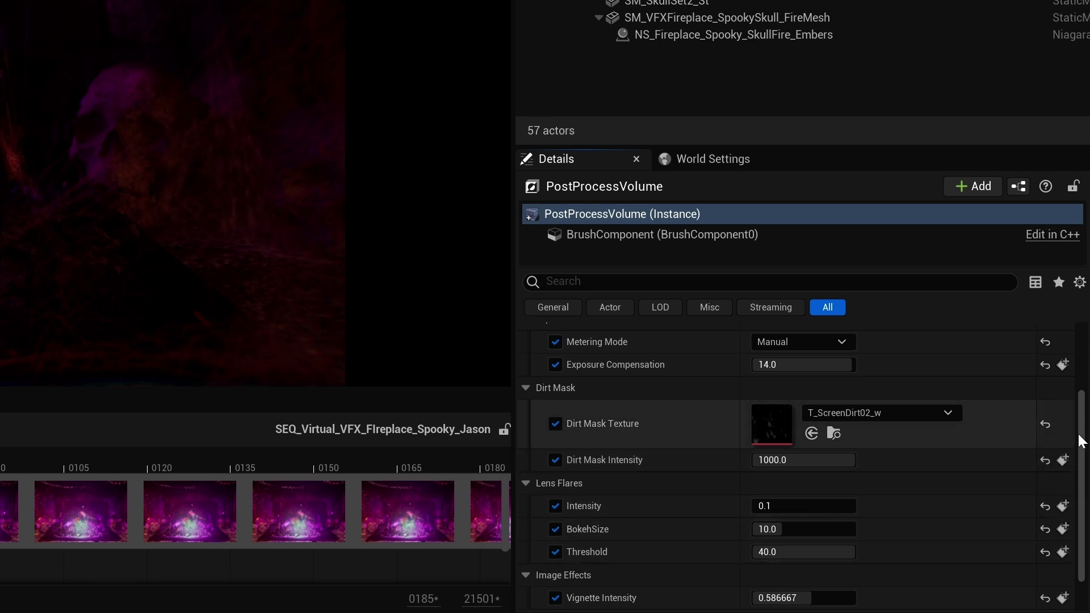
left_click_drag(1078, 438, 1084, 452)
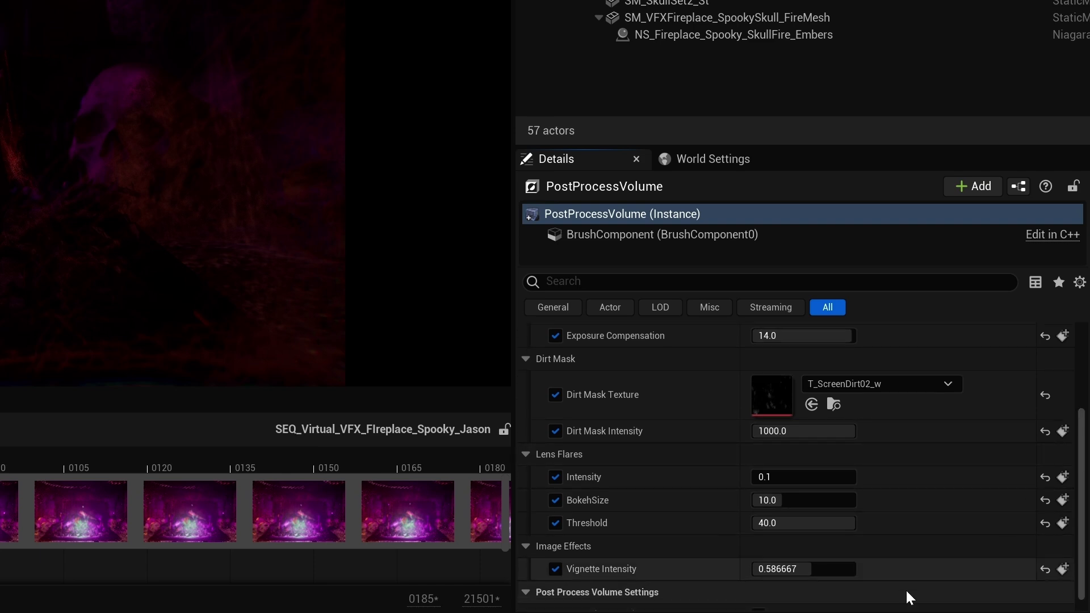